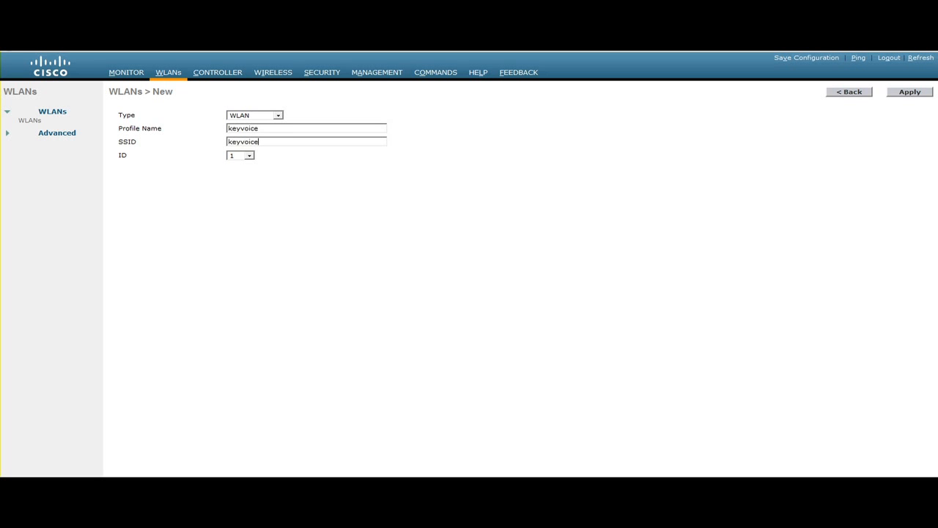
Step: Create the new WLAN with profile name and SSID keyvoice and ID 1
key(Return)
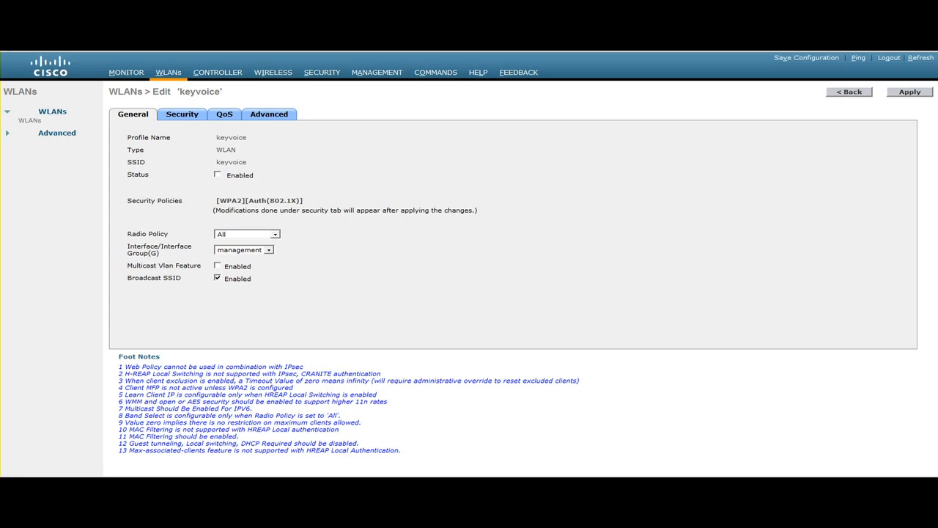
drag(132, 233, 169, 234)
click(275, 235)
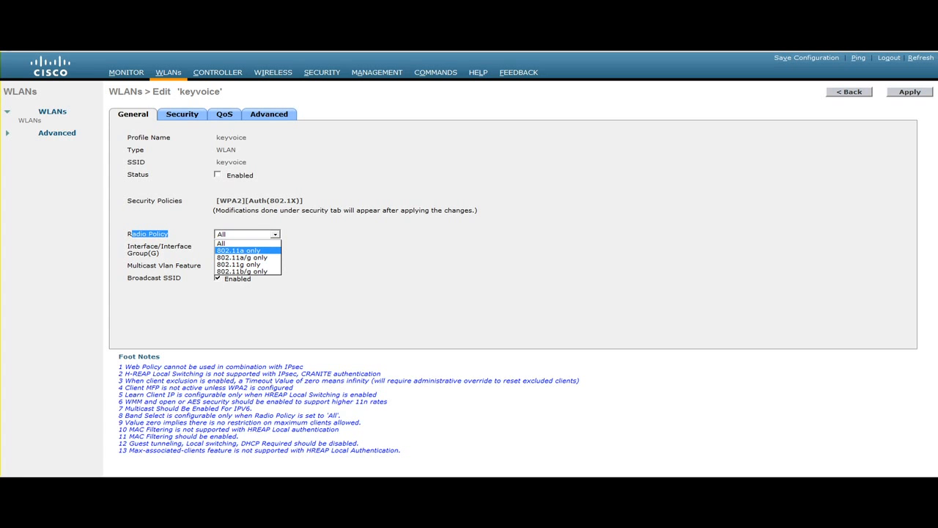
click(239, 251)
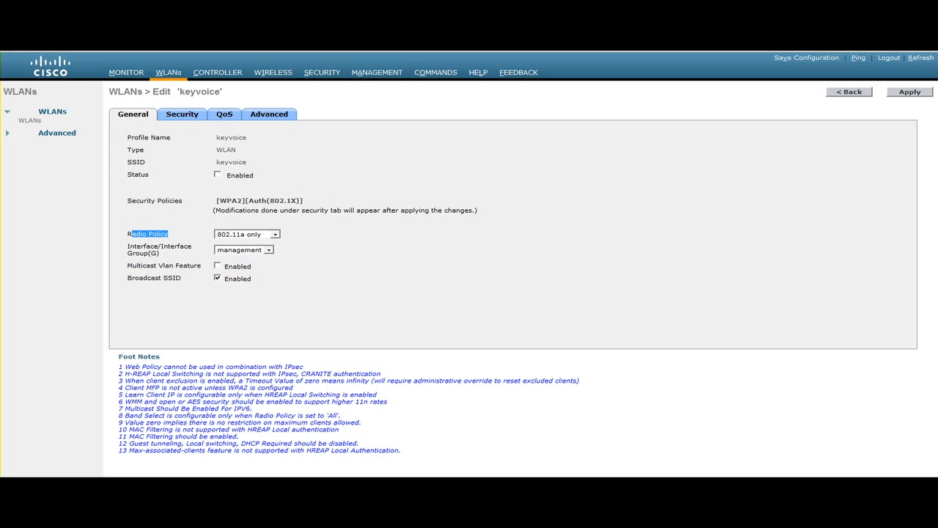
click(275, 235)
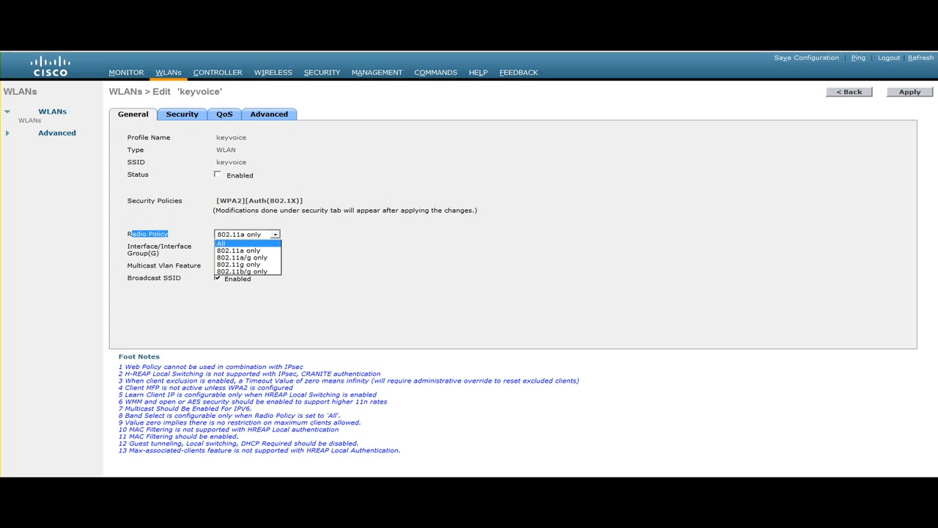
click(239, 243)
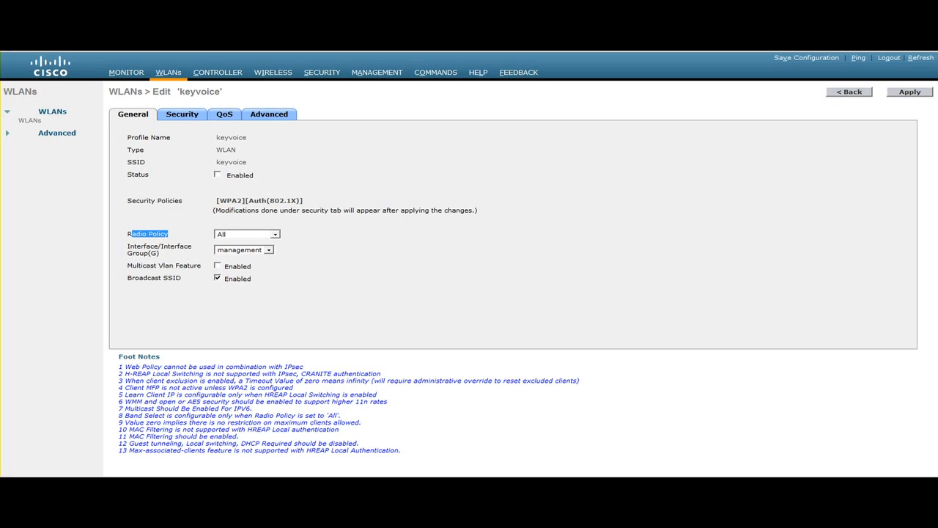
drag(134, 248, 185, 247)
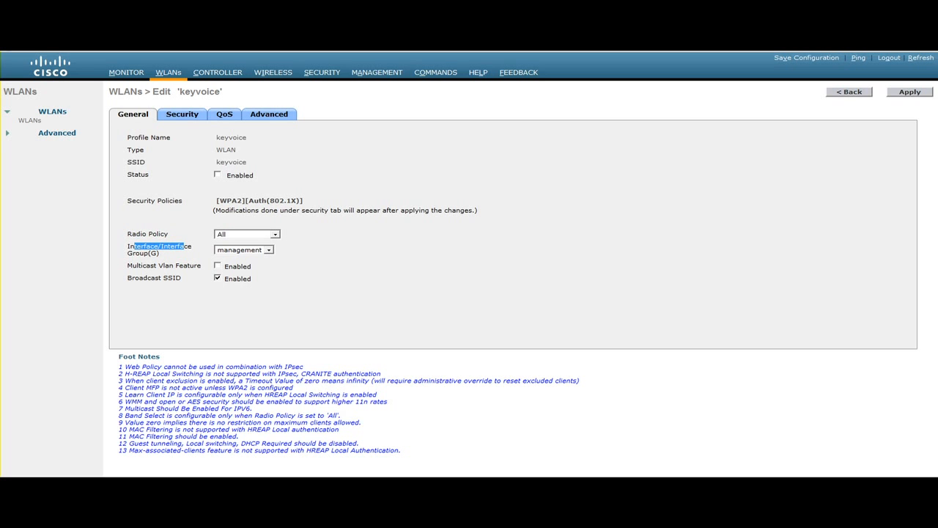
click(269, 250)
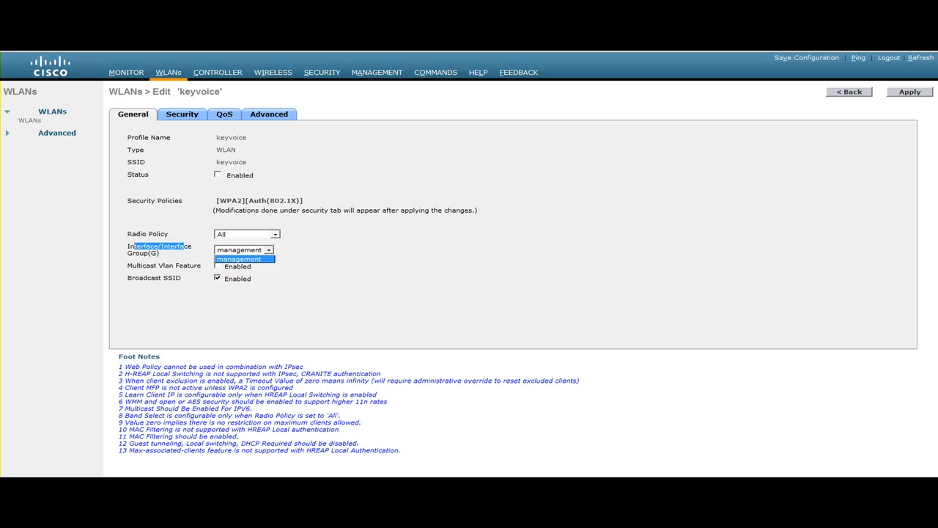
key(Escape)
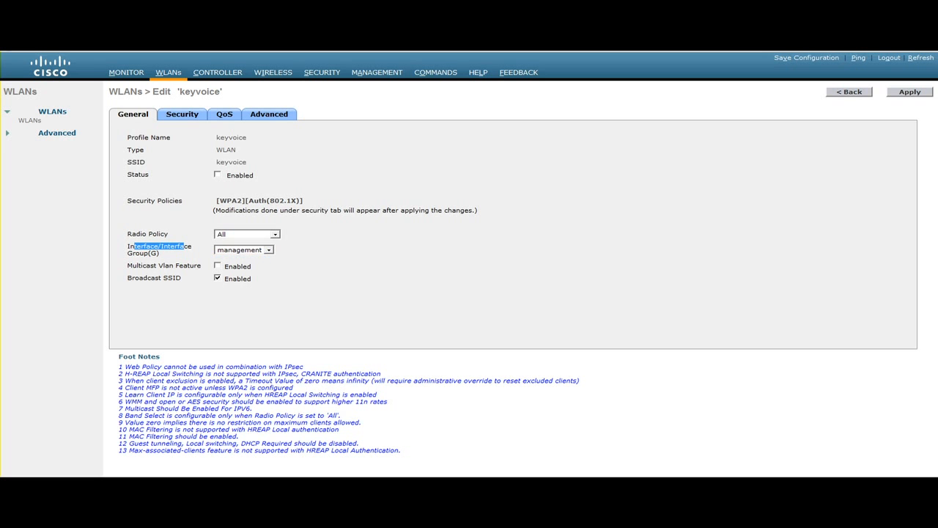
Step: Enable the WPA policy in the keyvoice WLAN's Layer 2 security and set authentication key management to CCKM
click(182, 114)
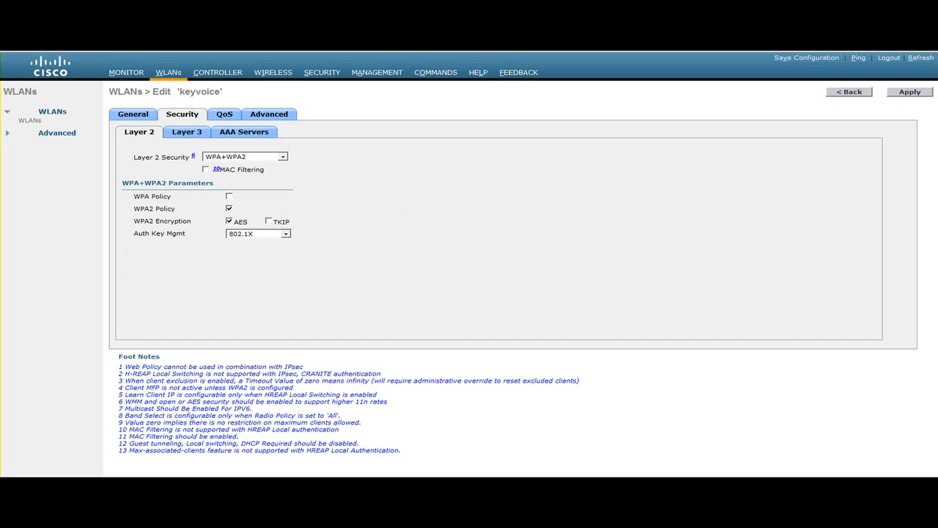
drag(134, 209, 165, 209)
click(229, 196)
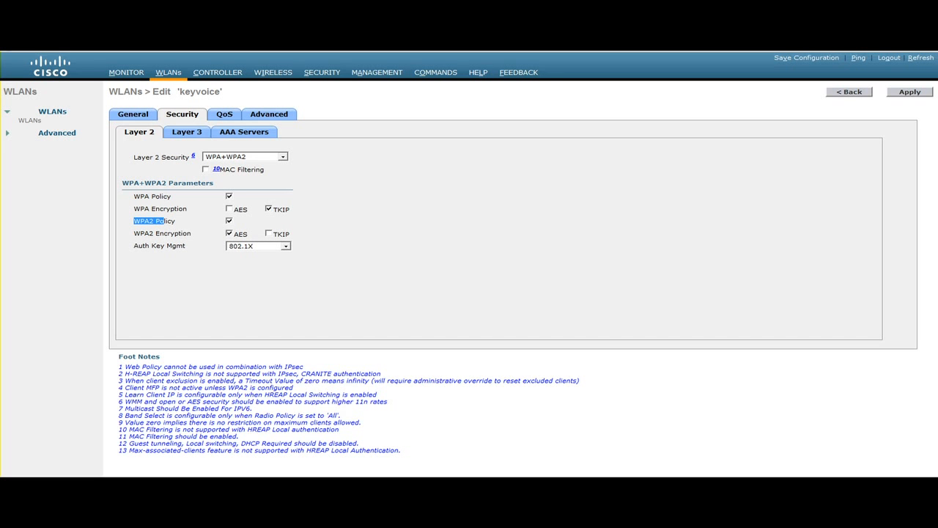
drag(134, 246, 184, 246)
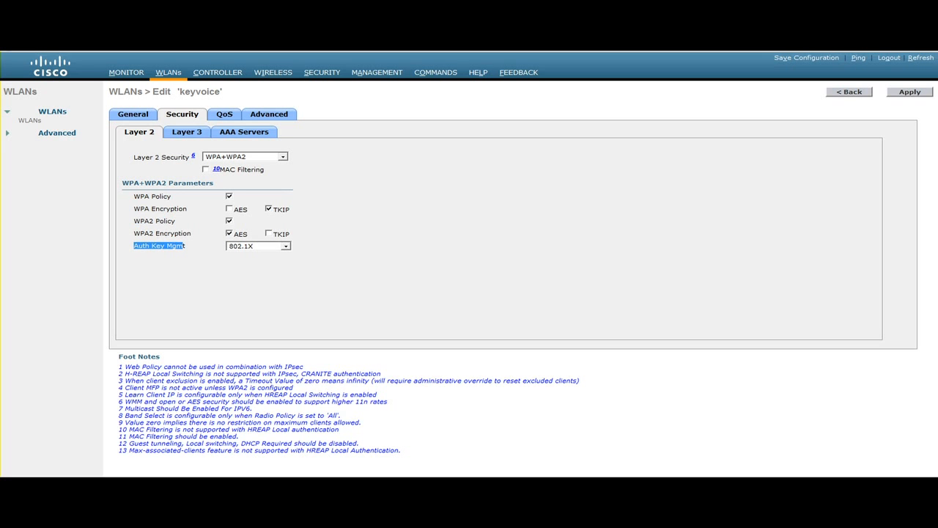
click(185, 246)
click(286, 246)
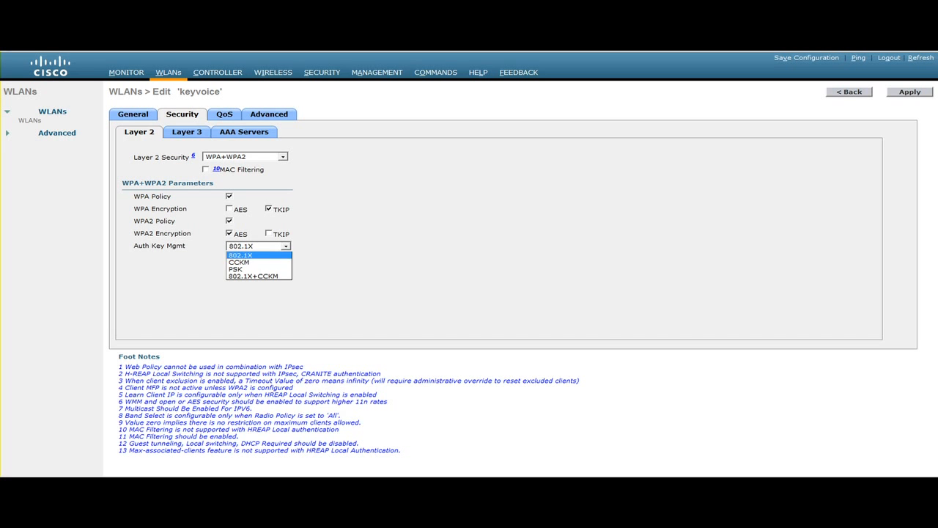
click(257, 262)
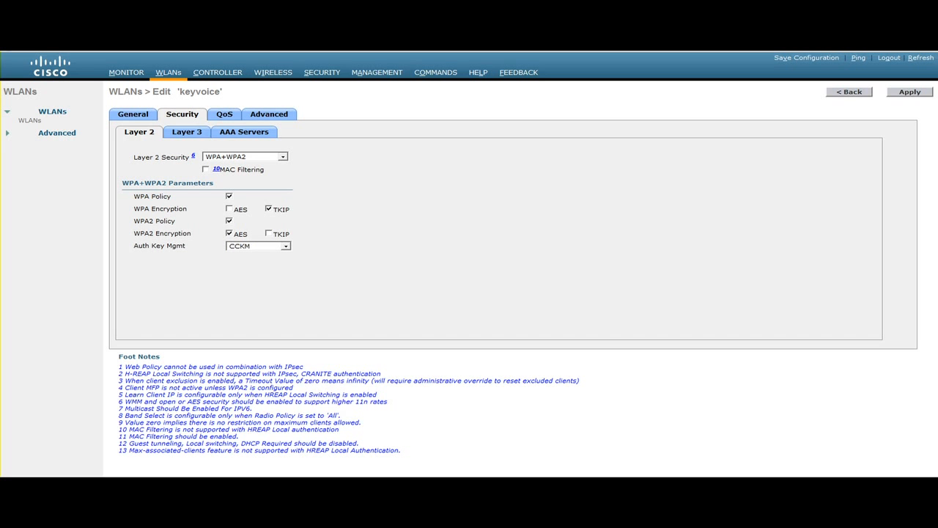
Step: Assign IP:192.168.150.10, Port:1812 as RADIUS authentication Server 1 for the keyvoice WLAN
click(187, 132)
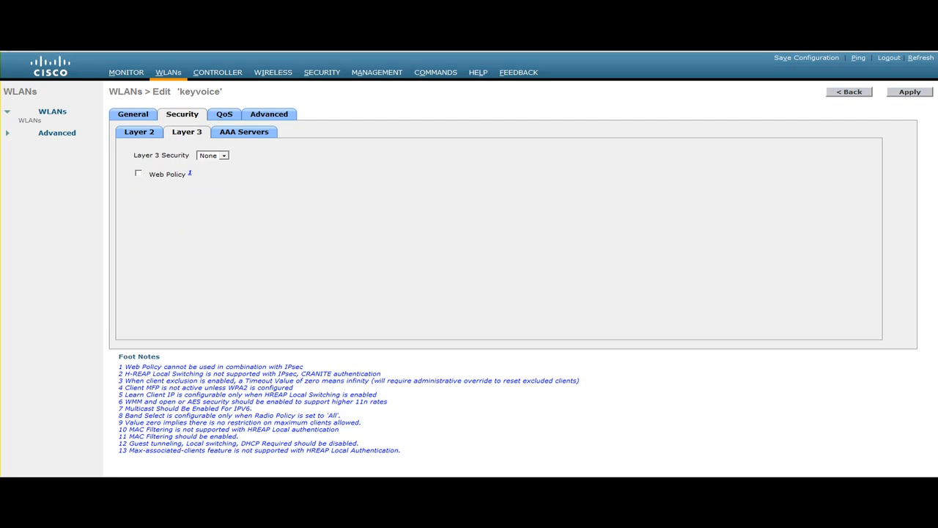
click(244, 132)
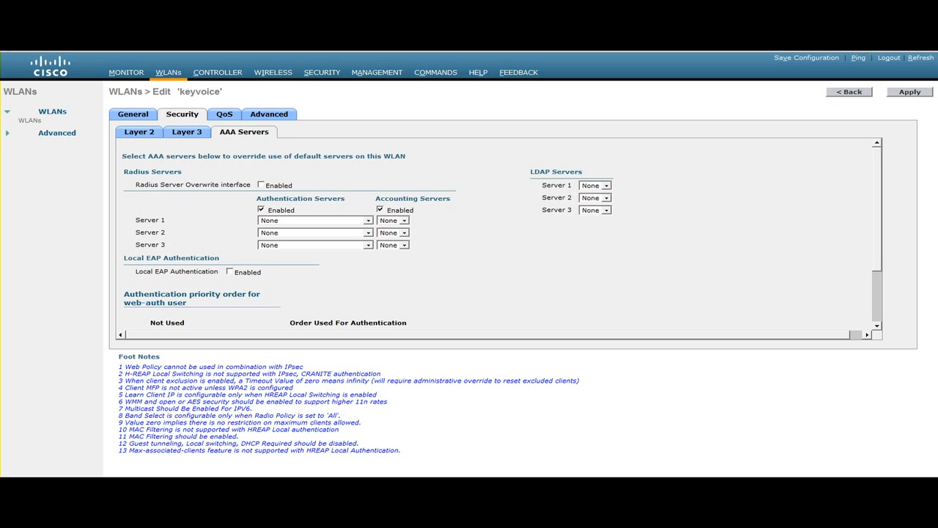
click(368, 221)
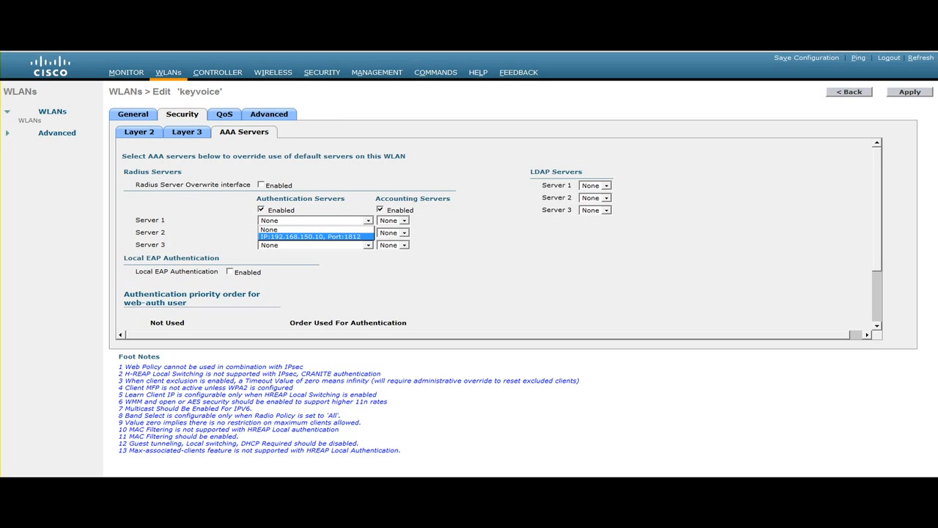
click(315, 236)
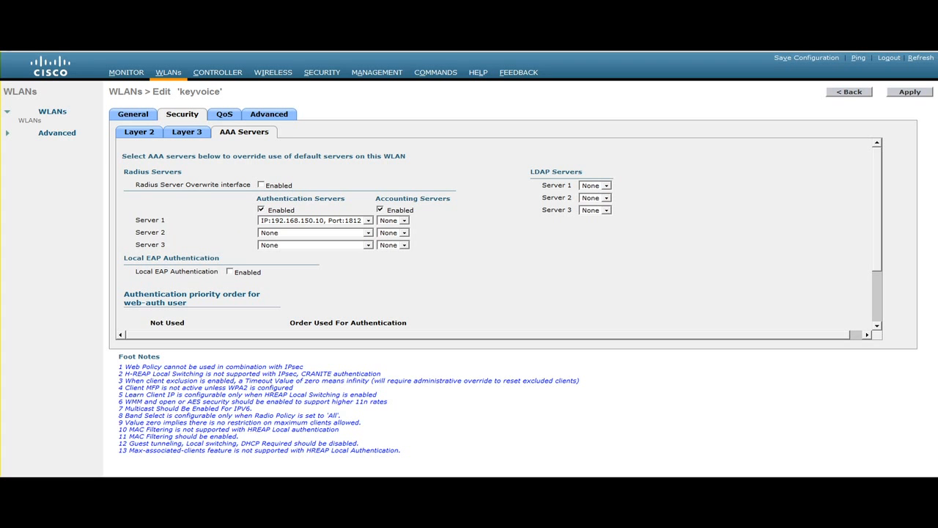
Step: Set the WLAN's Quality of Service to Platinum (voice) and check the available WMM policy options
click(224, 114)
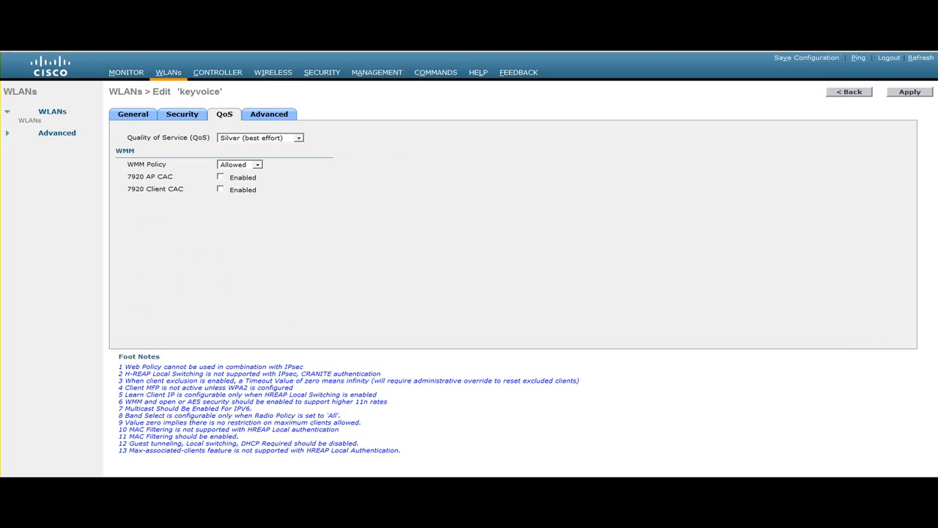
click(261, 138)
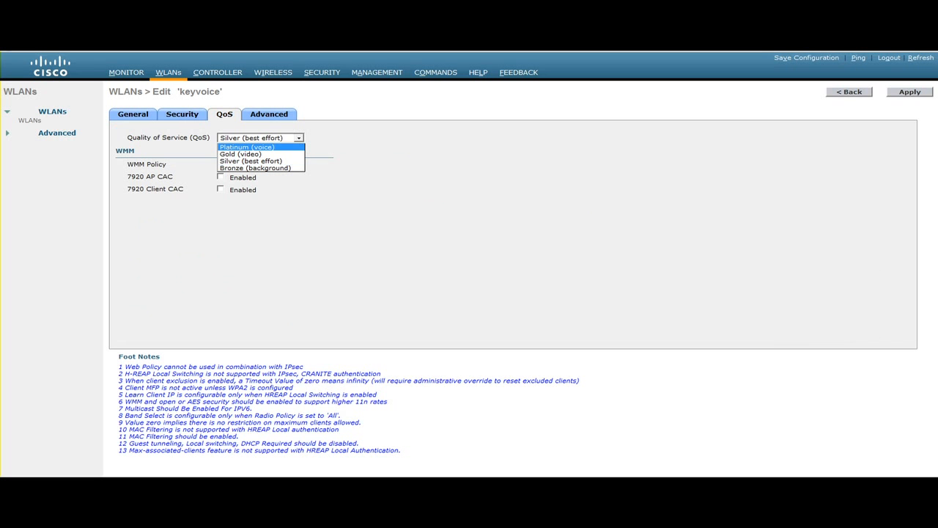
click(247, 147)
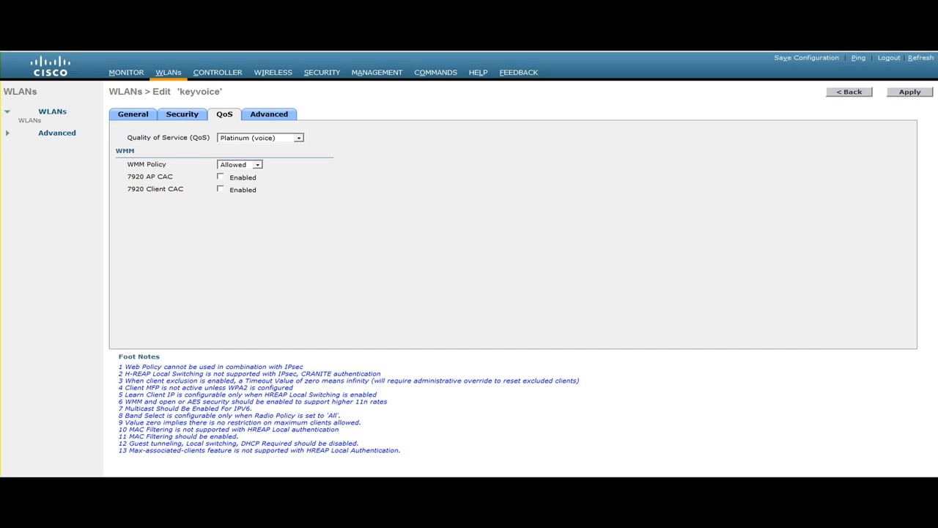
drag(127, 137, 211, 137)
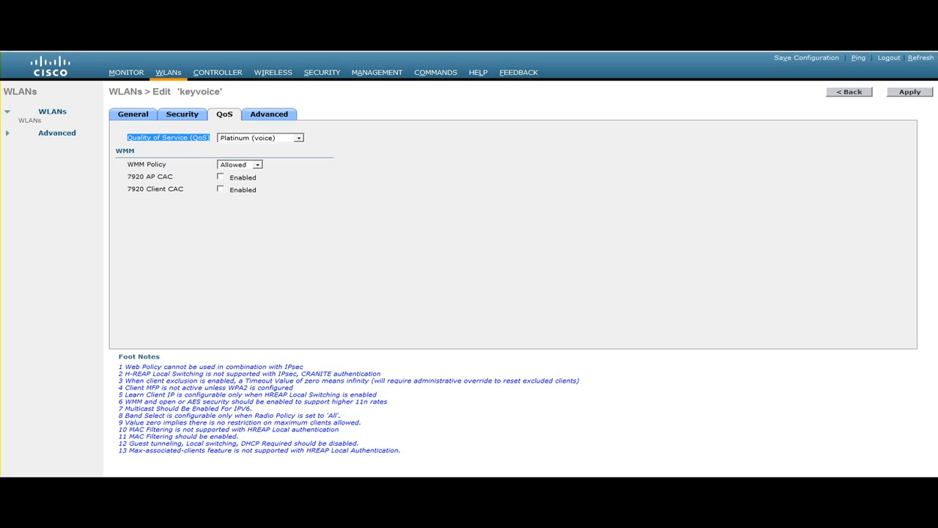
drag(127, 165, 168, 165)
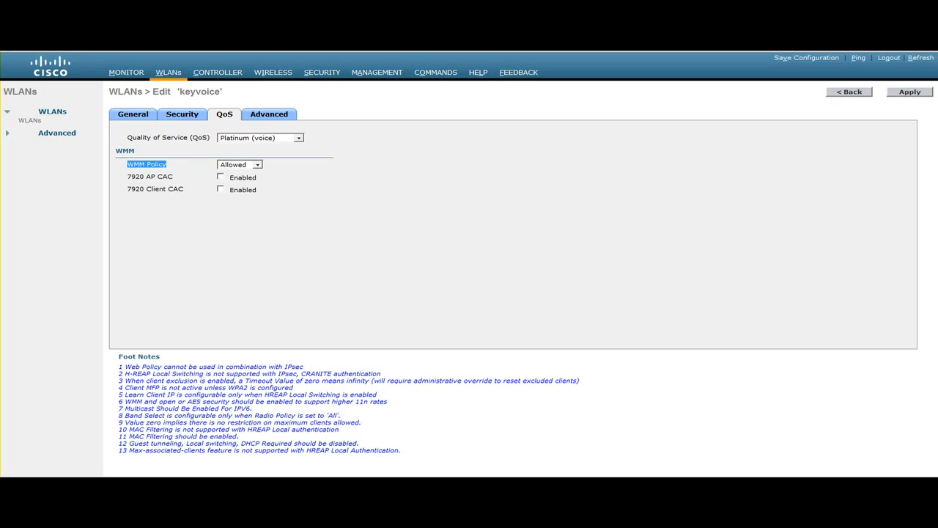
click(258, 165)
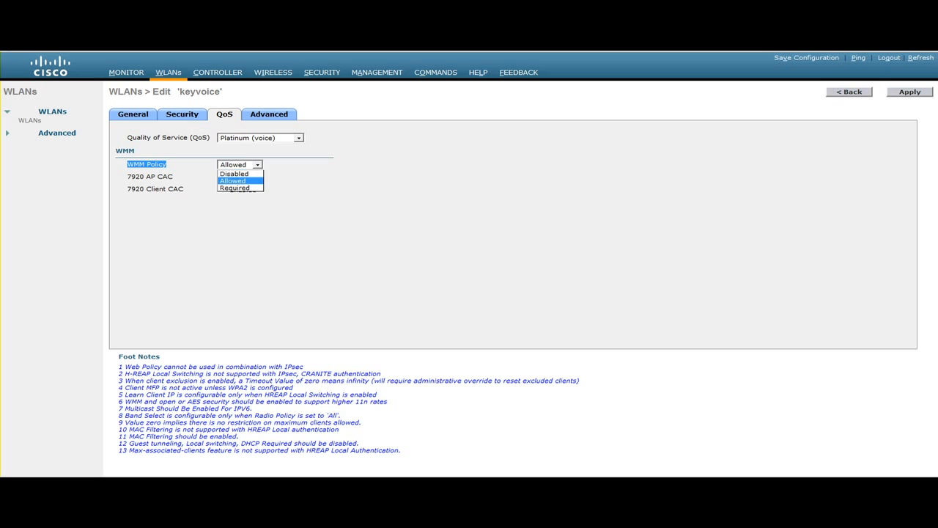
click(257, 165)
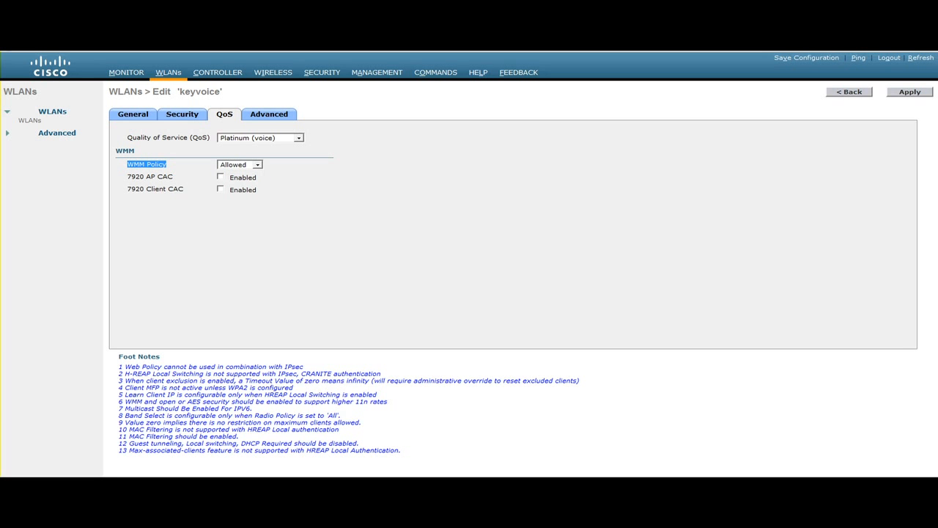
Step: Disable the session timeout in the keyvoice WLAN's advanced settings
click(269, 114)
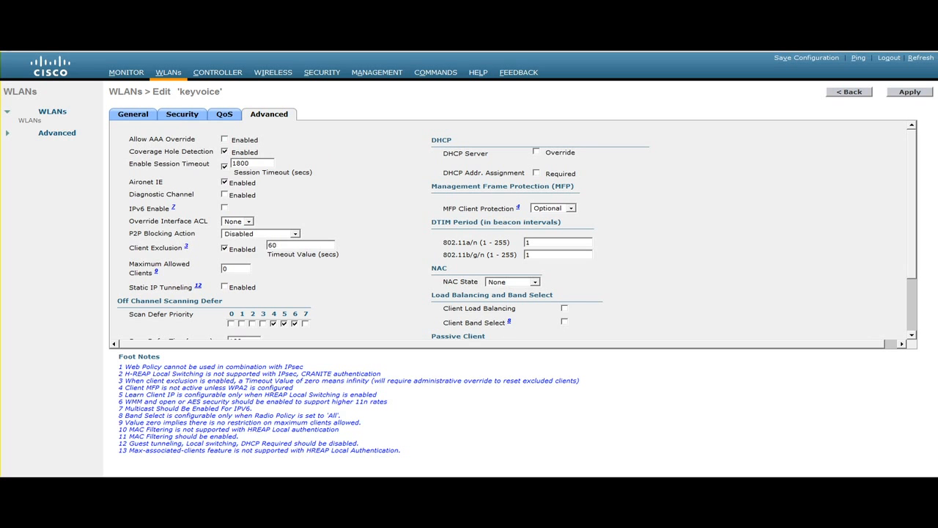
drag(129, 163, 231, 163)
click(224, 167)
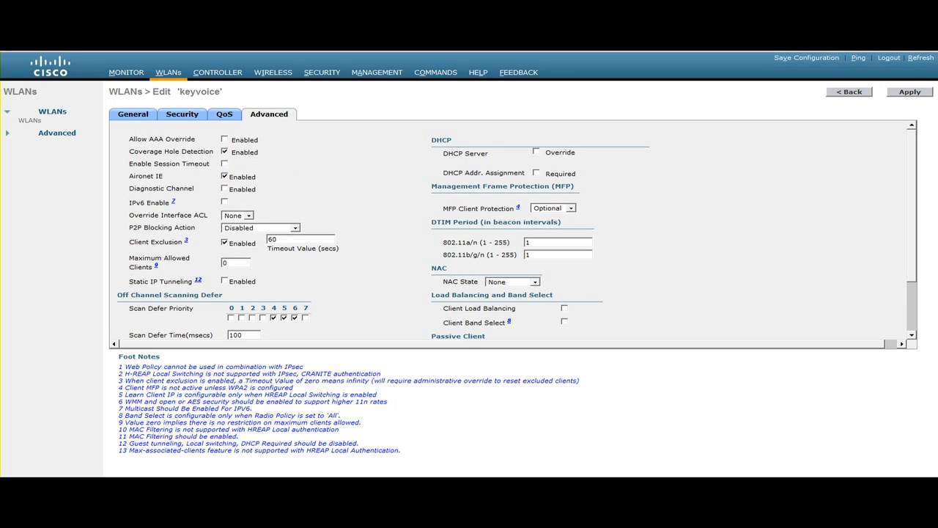
drag(147, 163, 209, 164)
Step: Examine the WLAN's Aironet IE, P2P blocking, DHCP address assignment and MFP client protection settings
drag(129, 176, 163, 176)
click(295, 228)
click(295, 228)
drag(442, 173, 525, 173)
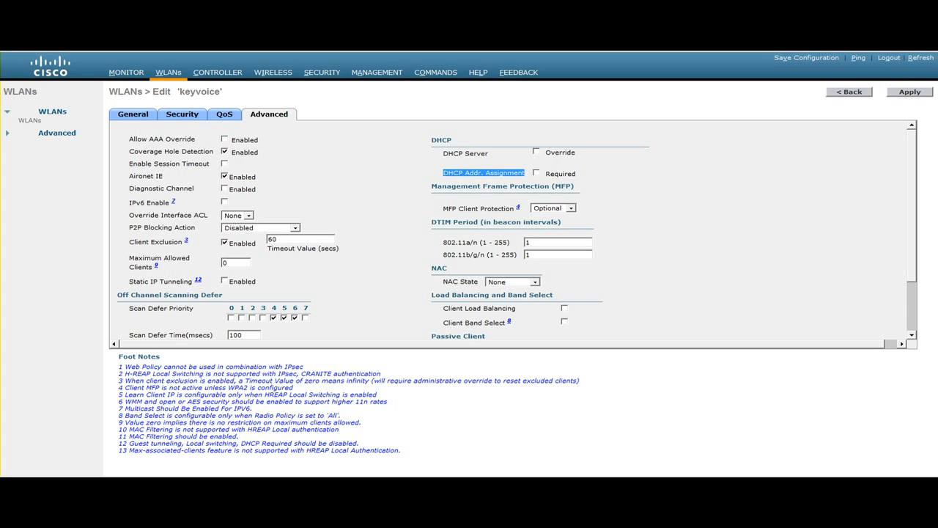
click(484, 173)
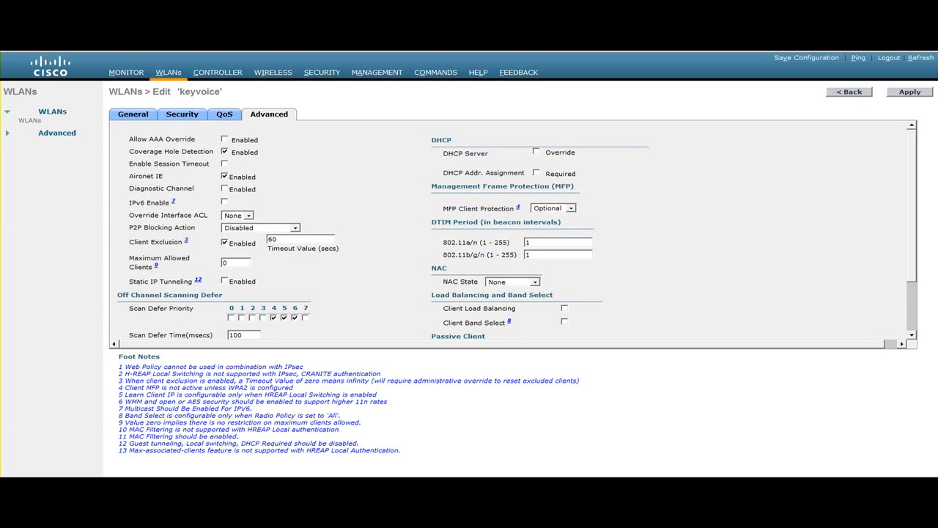
click(571, 209)
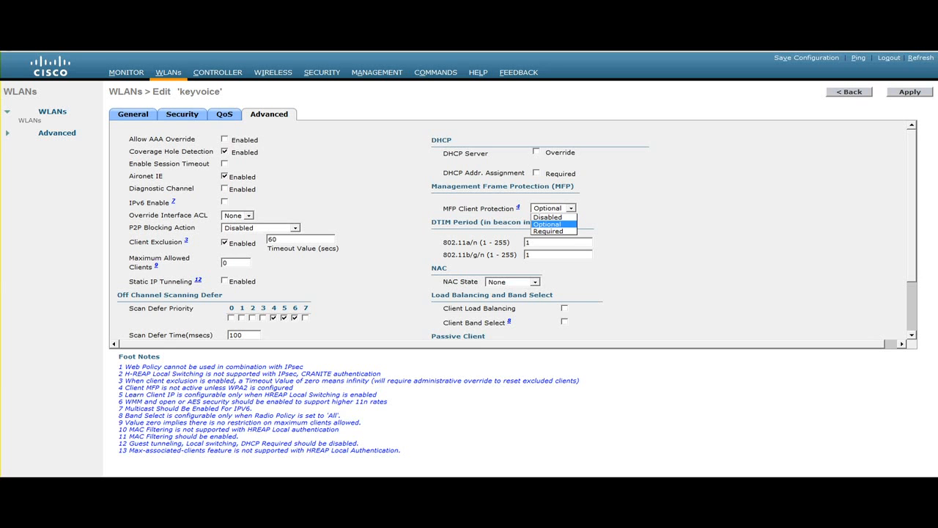
key(Escape)
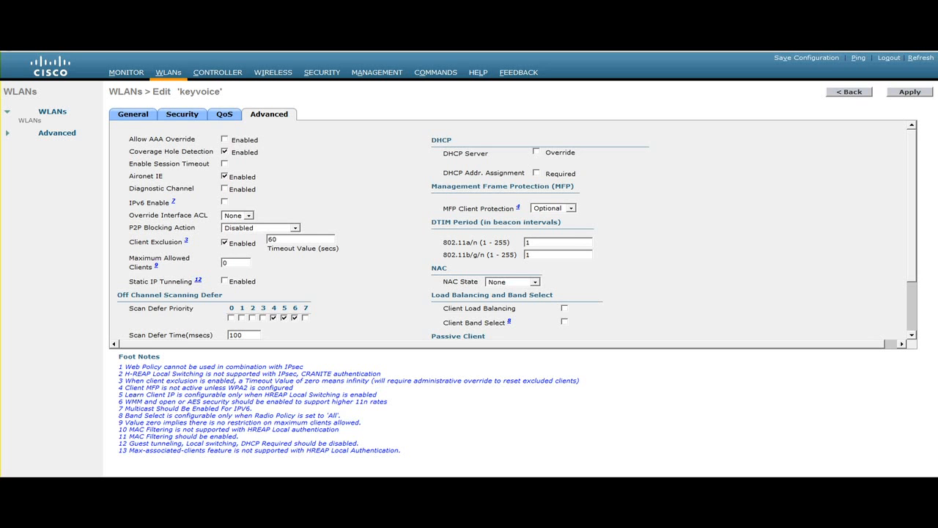
Step: Set the DTIM period to 2 for both 802.11a/n and 802.11b/g/n, and review the client load balancing and band select options
key(BackSpace)
text(2)
key(BackSpace)
text(2)
drag(442, 308, 516, 308)
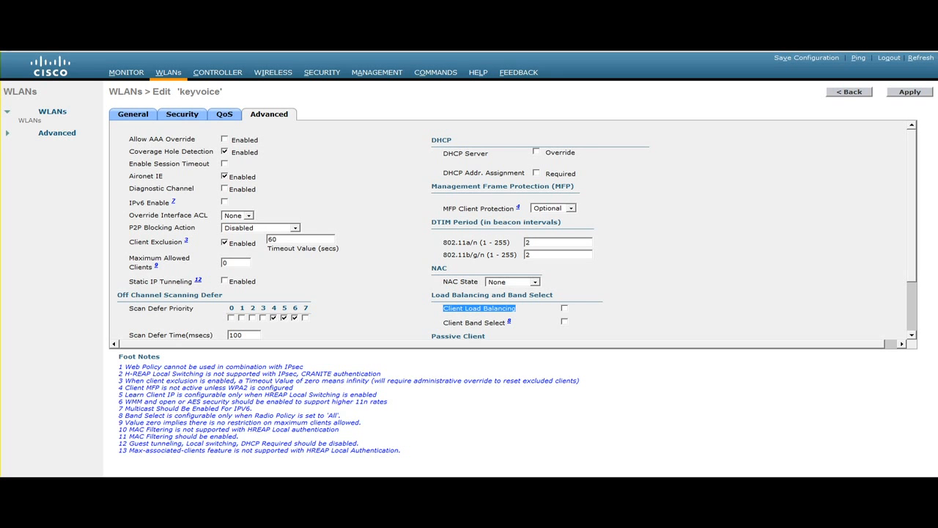
drag(443, 323, 496, 323)
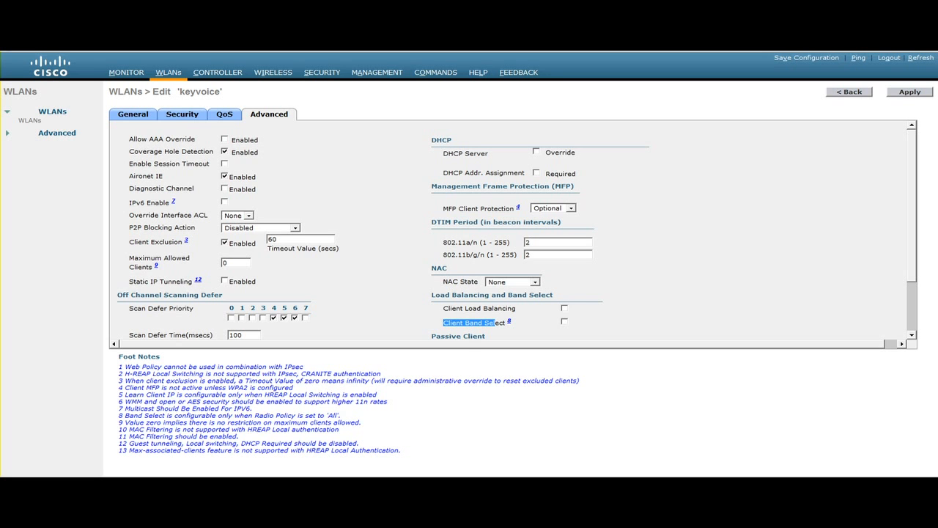
scroll(517, 230, down, 3)
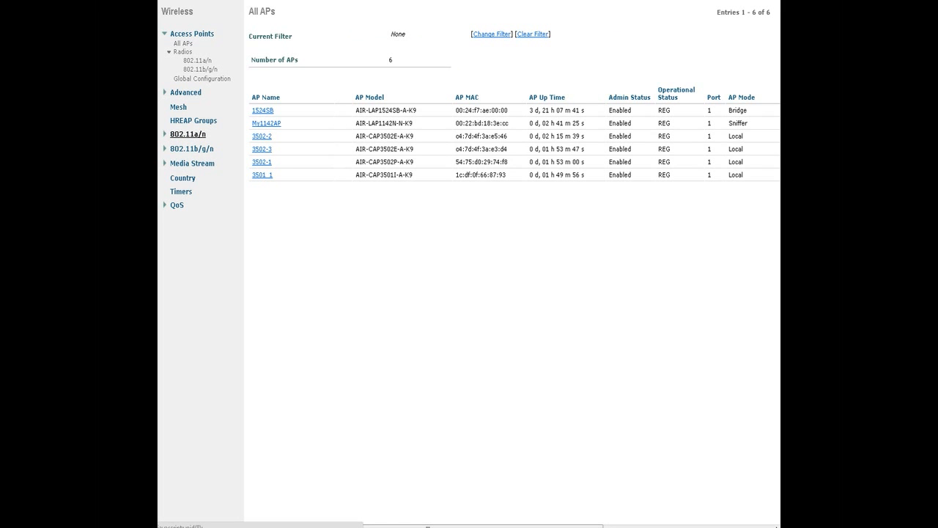
Step: Open the global network parameters for the 802.11a/n radio band
click(187, 134)
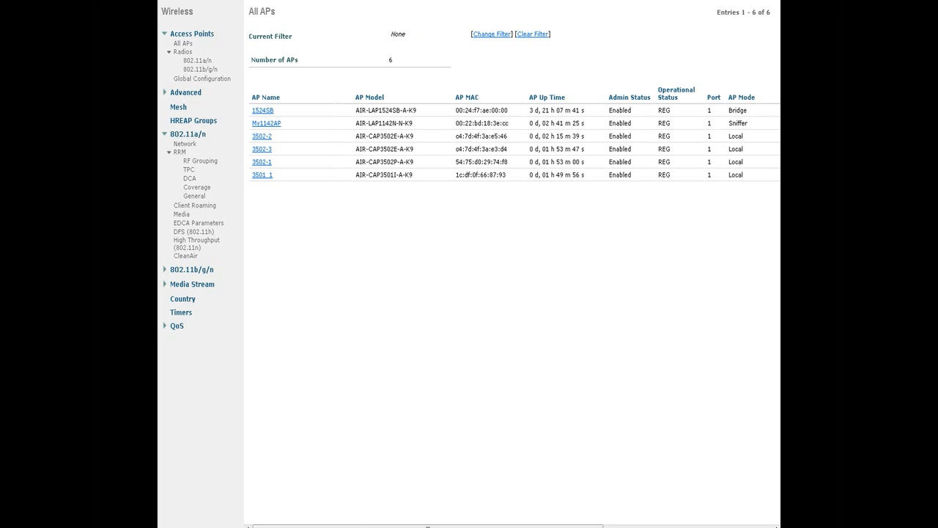
click(184, 143)
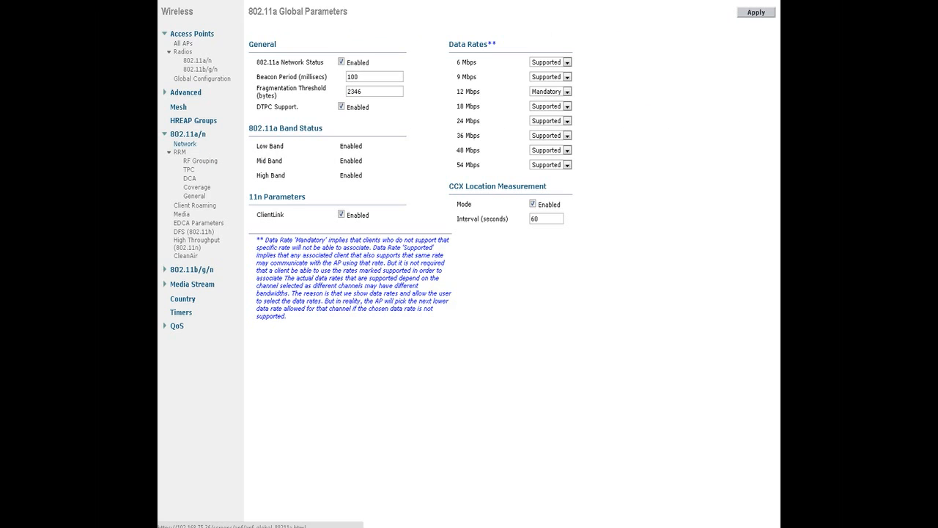
Step: Set the 6 Mbps and 9 Mbps data rates to Disabled in the 802.11a global parameters
click(567, 62)
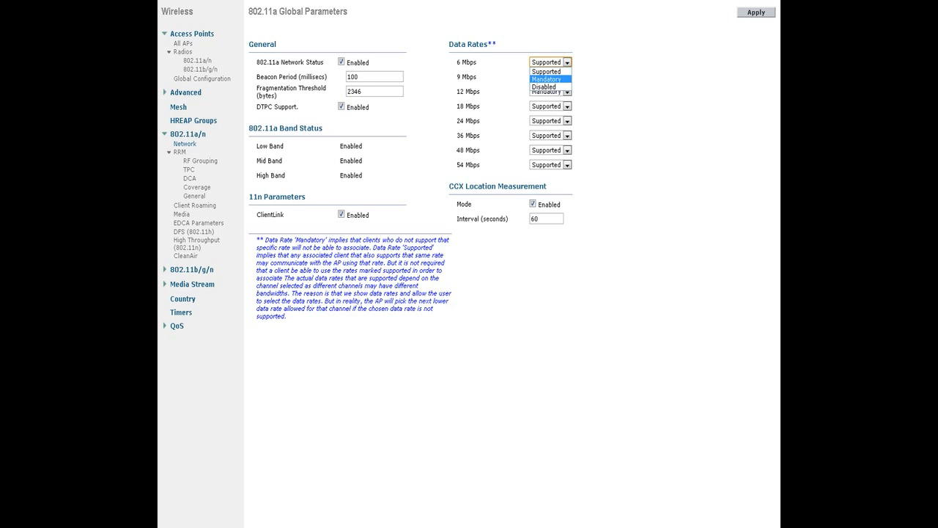
click(545, 86)
click(567, 77)
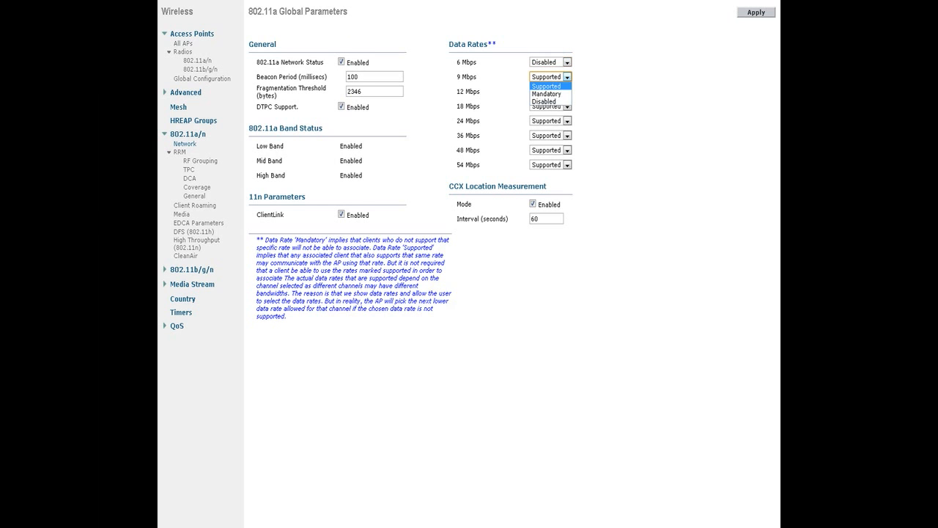
click(544, 101)
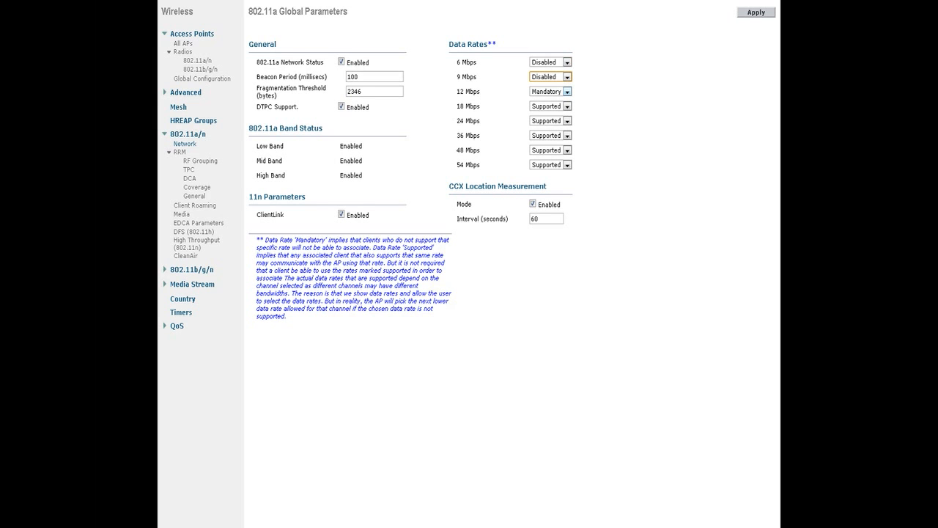
Step: Review the 12 Mbps rate, CCX location measurement, ClientLink and DTPC support settings, and apply the 802.11a global parameters
drag(460, 92, 481, 91)
drag(449, 186, 539, 186)
drag(256, 214, 284, 214)
drag(257, 107, 298, 107)
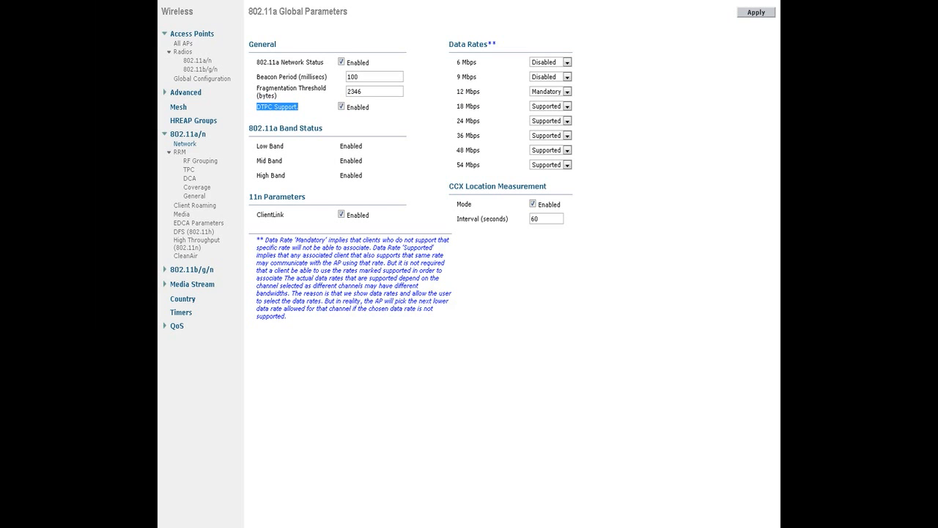
click(756, 13)
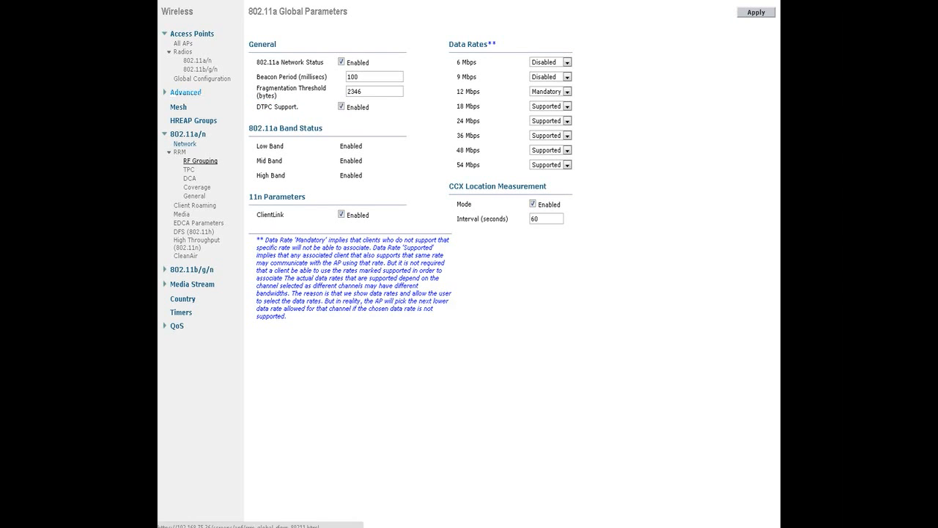
Step: Review the 802.11a transmit power control settings, and set the DCA channel sensitivity to Low
click(189, 170)
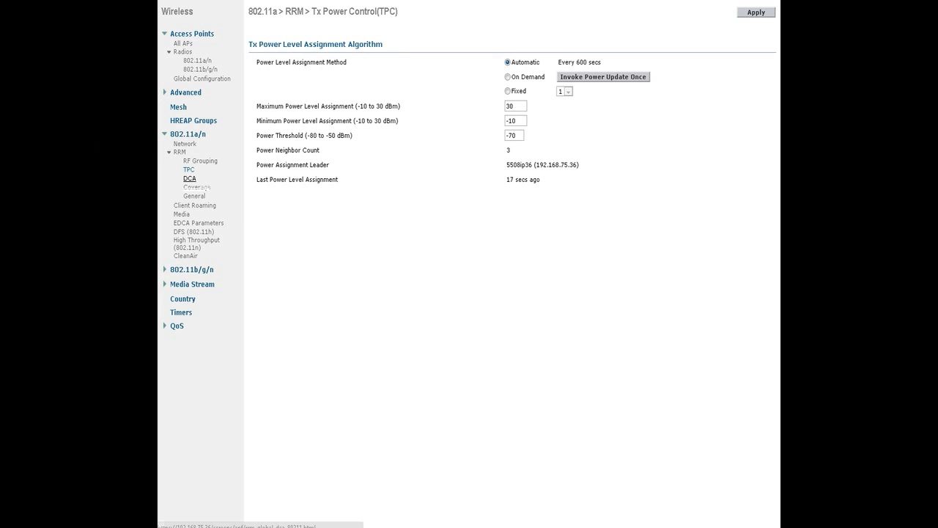
click(190, 179)
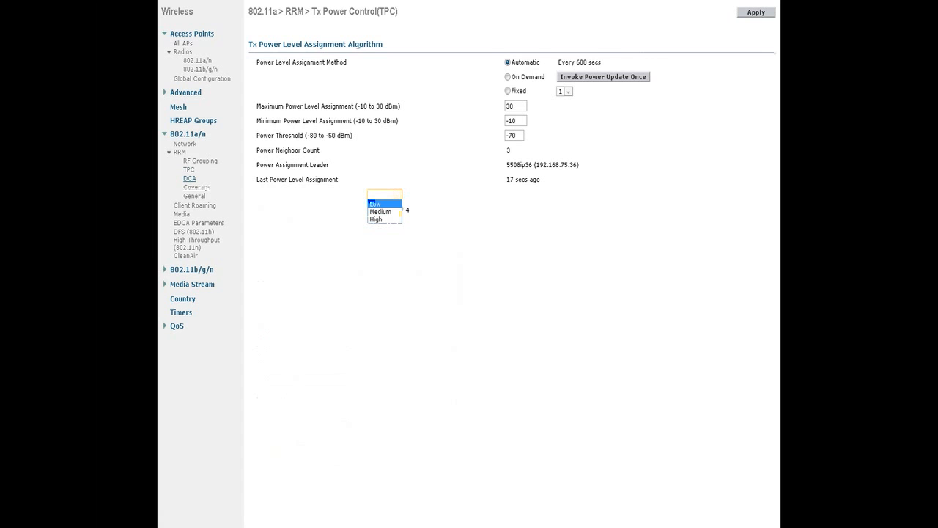
click(380, 204)
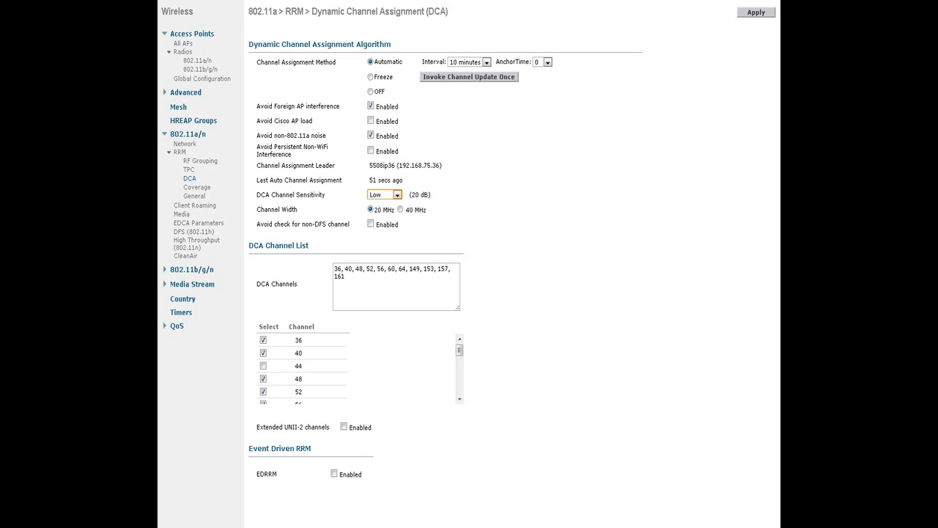
scroll(360, 369, down, 2)
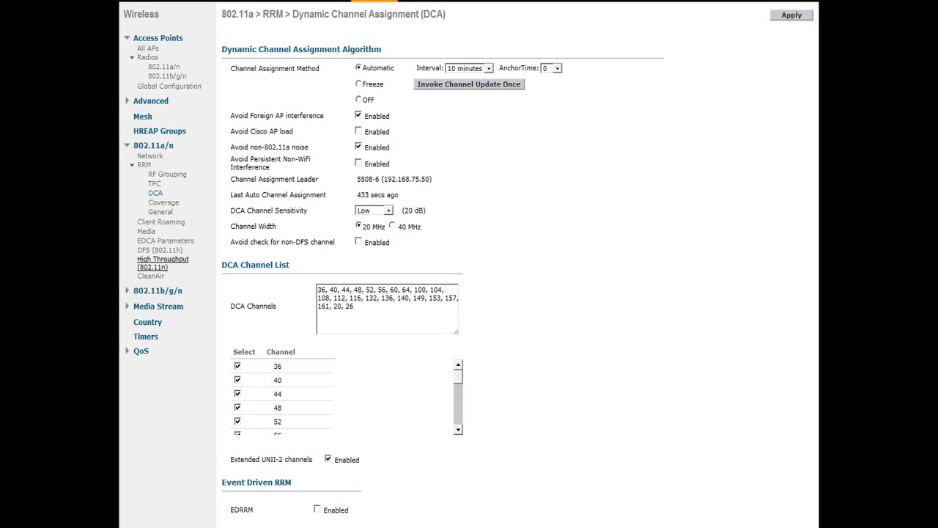
Step: Enable voice admission control (ACM) for 802.11a media with the Load Based CAC method
click(145, 231)
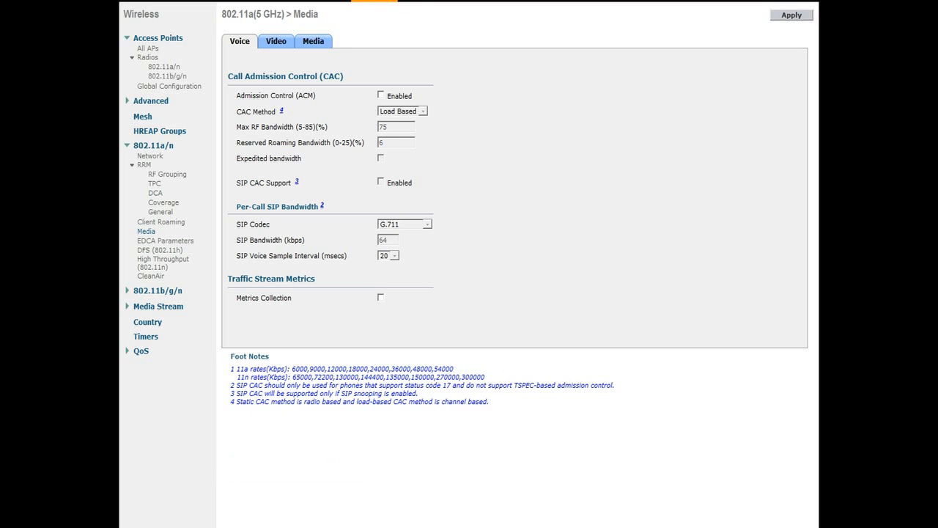
click(381, 94)
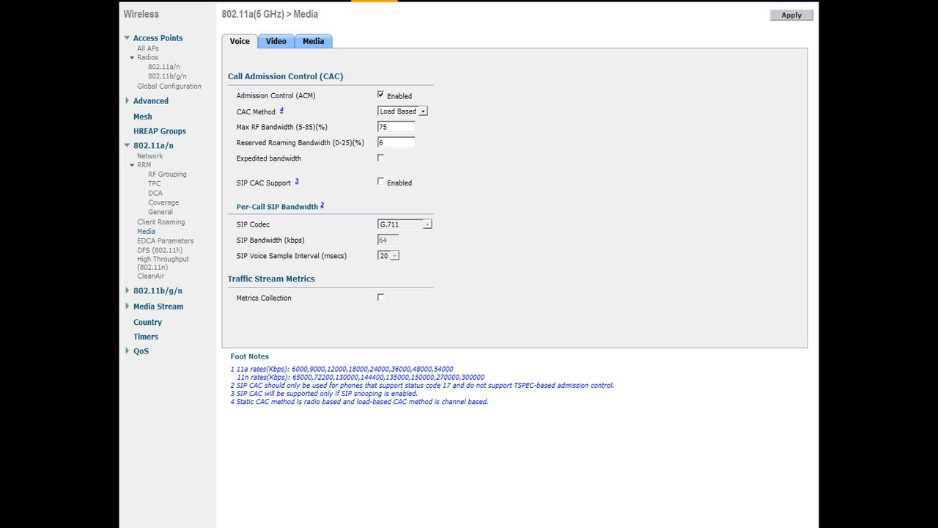
click(424, 112)
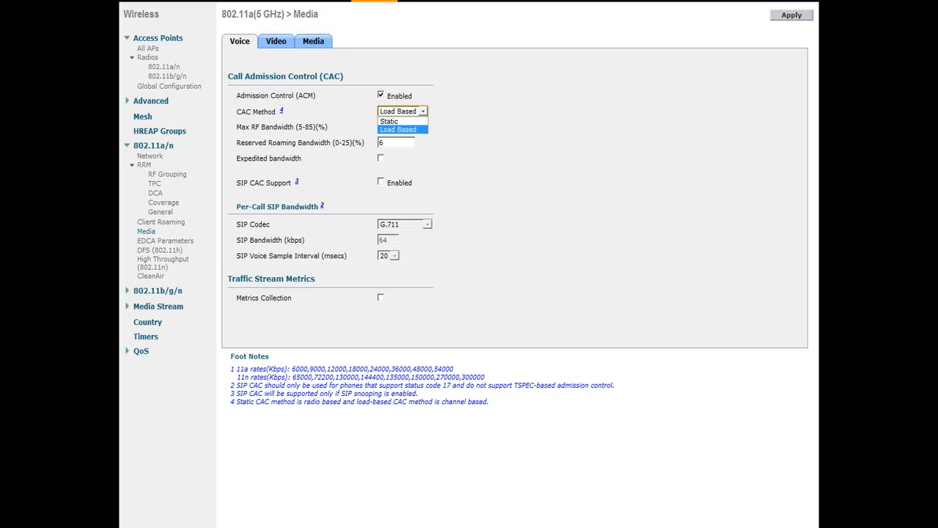
click(398, 130)
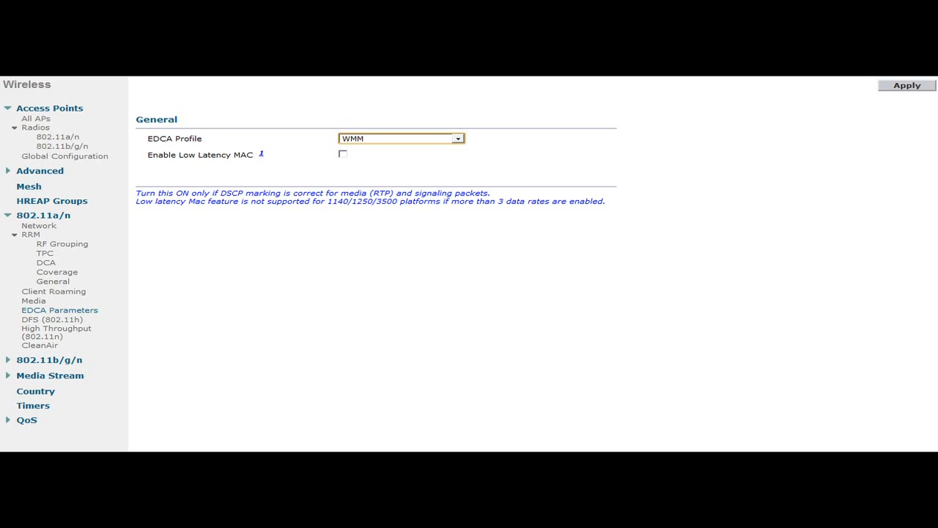
Step: Set the 802.11a EDCA profile to Voice Optimized
click(458, 139)
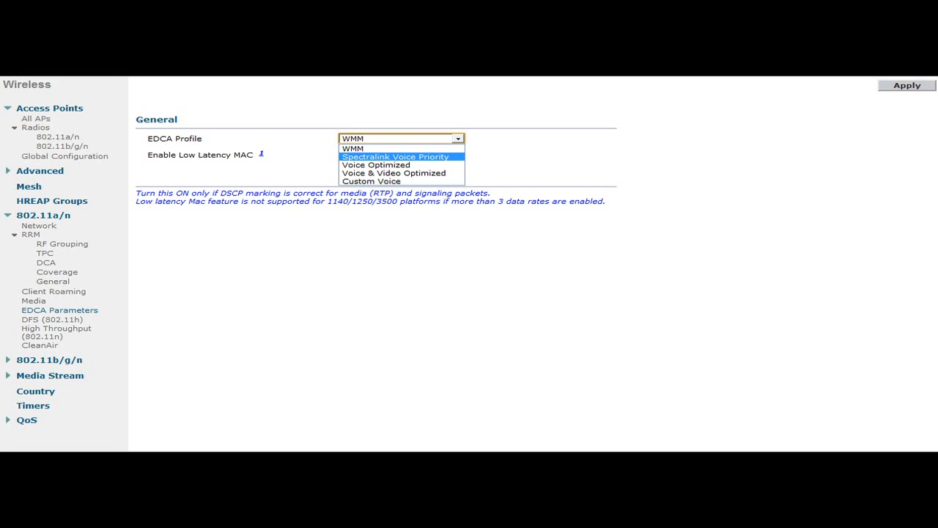
click(402, 165)
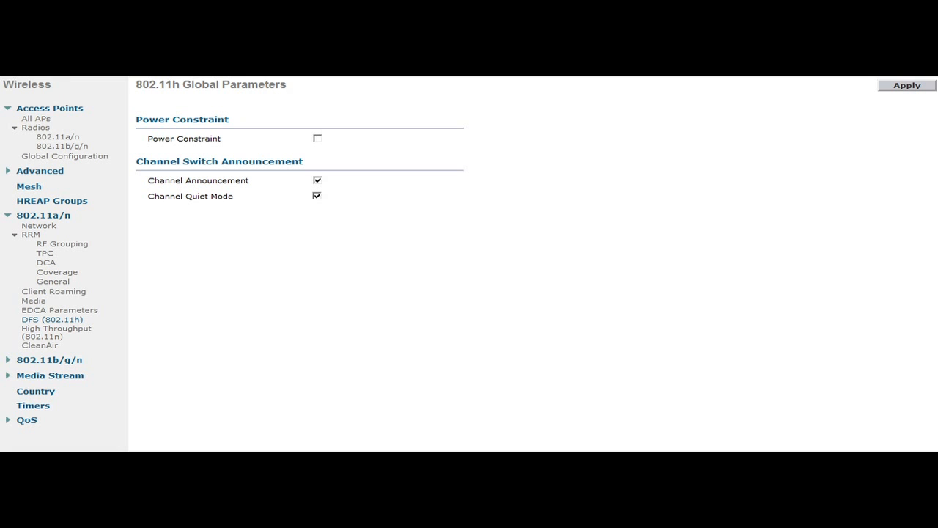
Step: Set the platinum QoS profile's wired QoS protocol type to 802.1p and check its tag
click(8, 420)
click(37, 431)
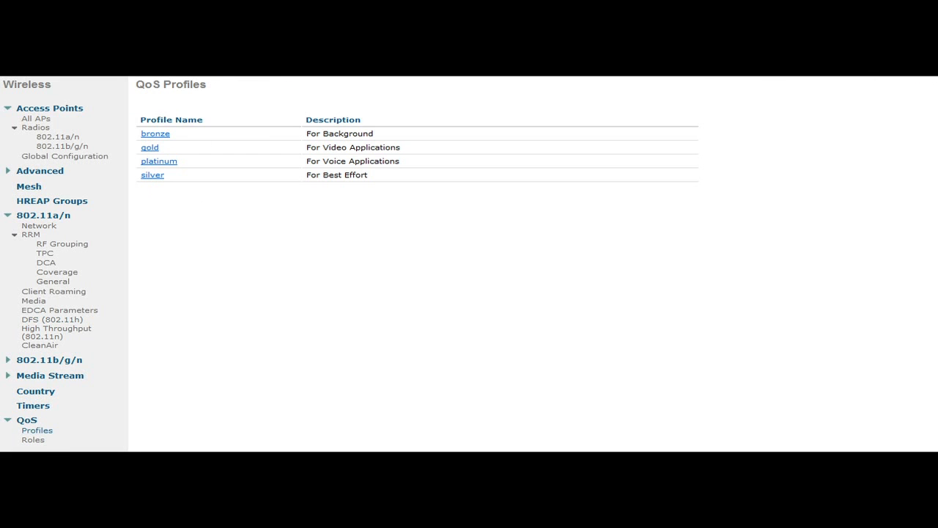
click(158, 161)
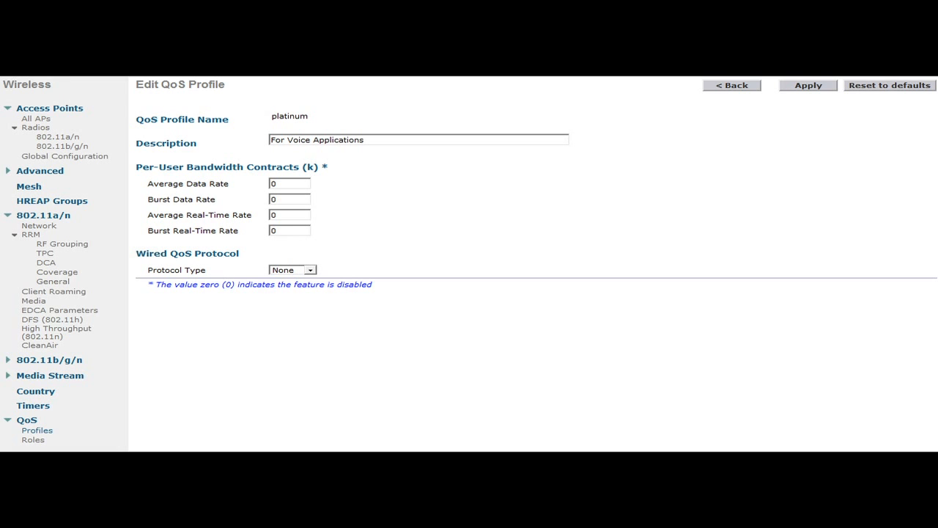
click(311, 270)
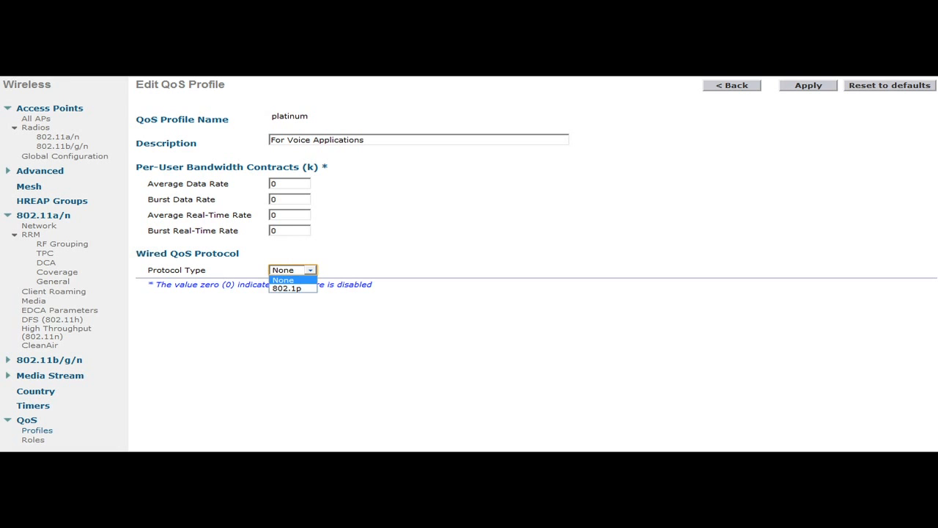
key(Return)
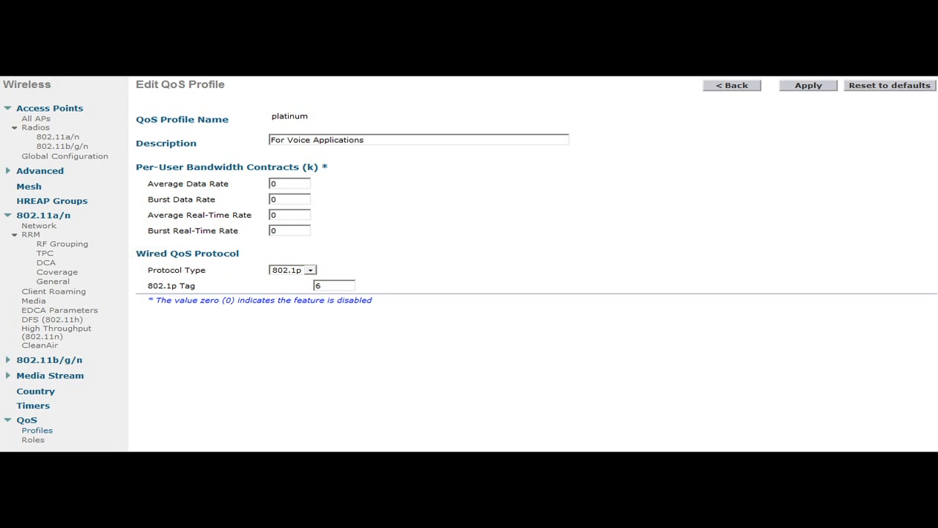
drag(148, 285, 195, 285)
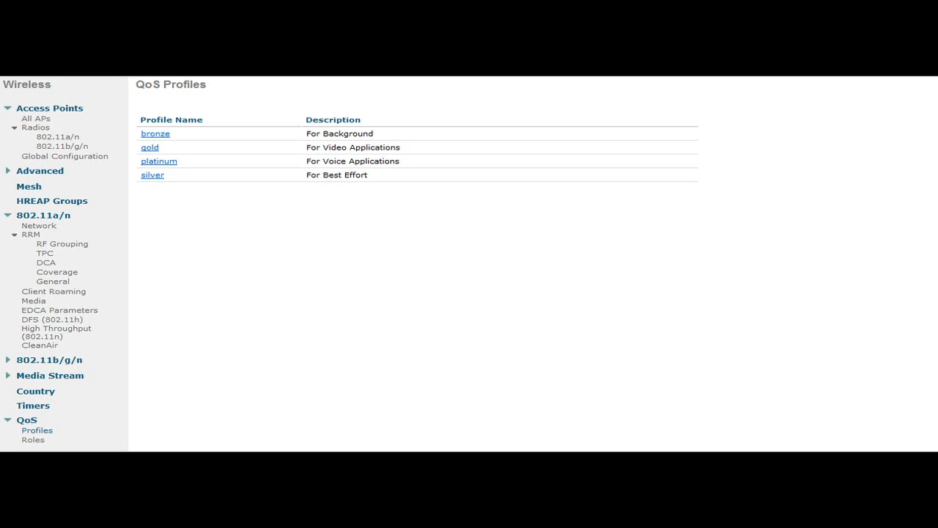
Step: Expand the 802.11b/g/n radio settings
click(49, 360)
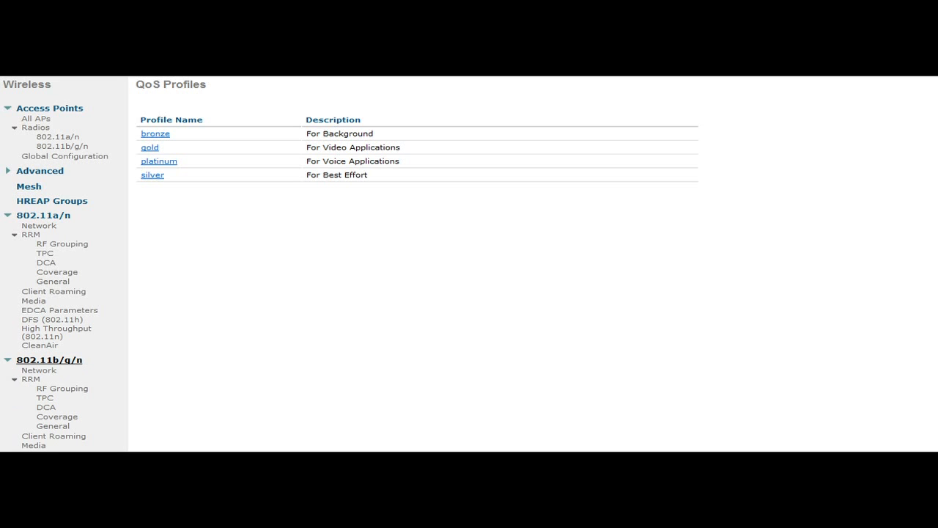